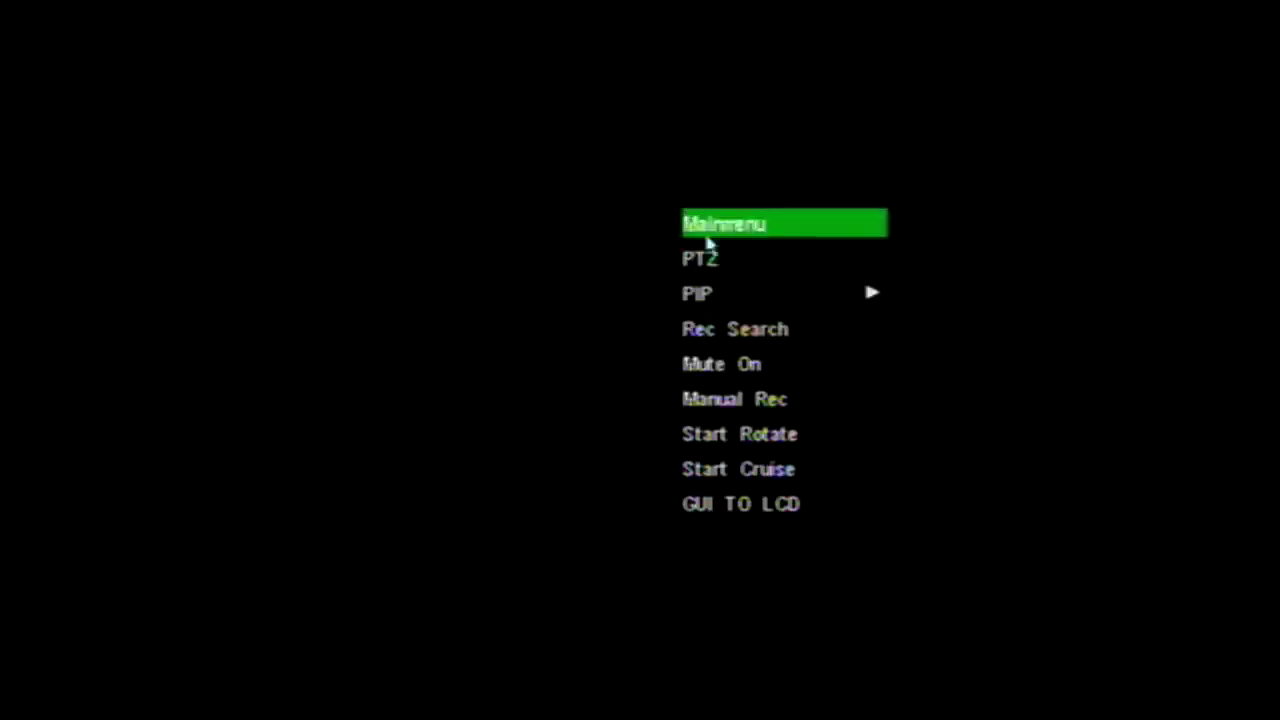
Step: Apply CH1 PTZ setup via Device > PTZ: Pelco-D protocol, 2400 baud, cruise On
left_click(707, 229)
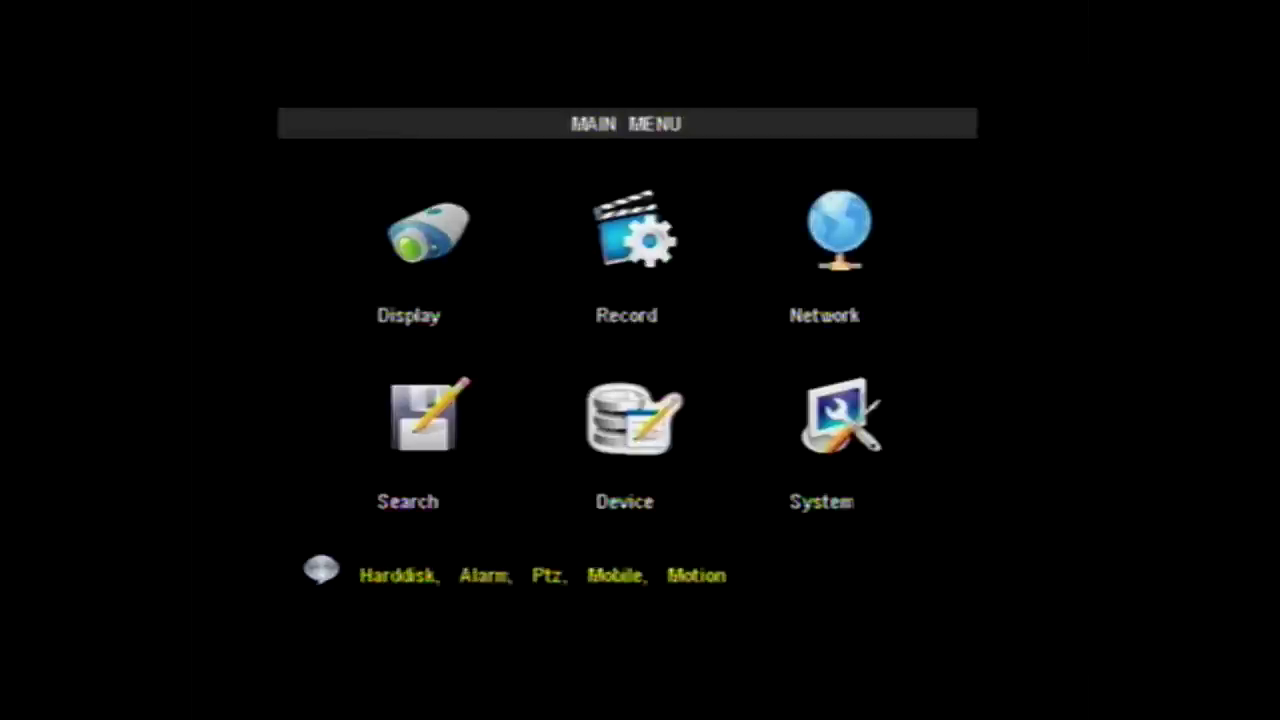
left_click(672, 398)
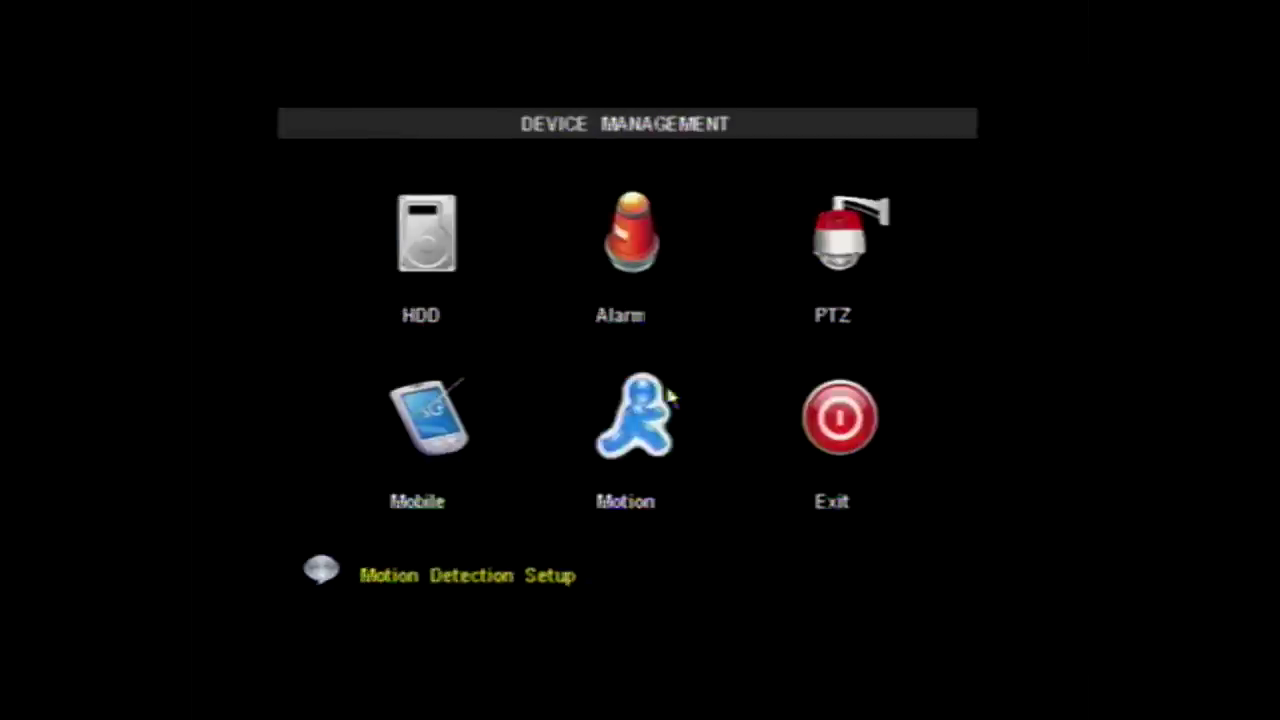
left_click(848, 282)
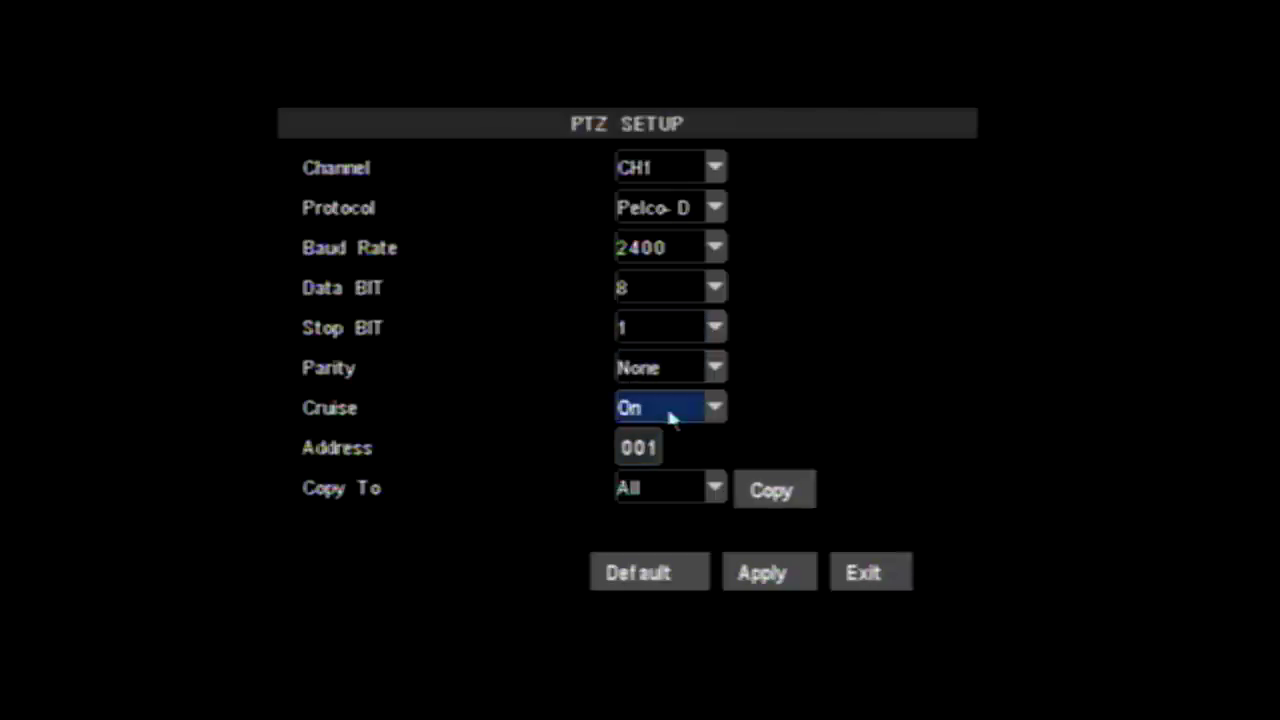
left_click(760, 588)
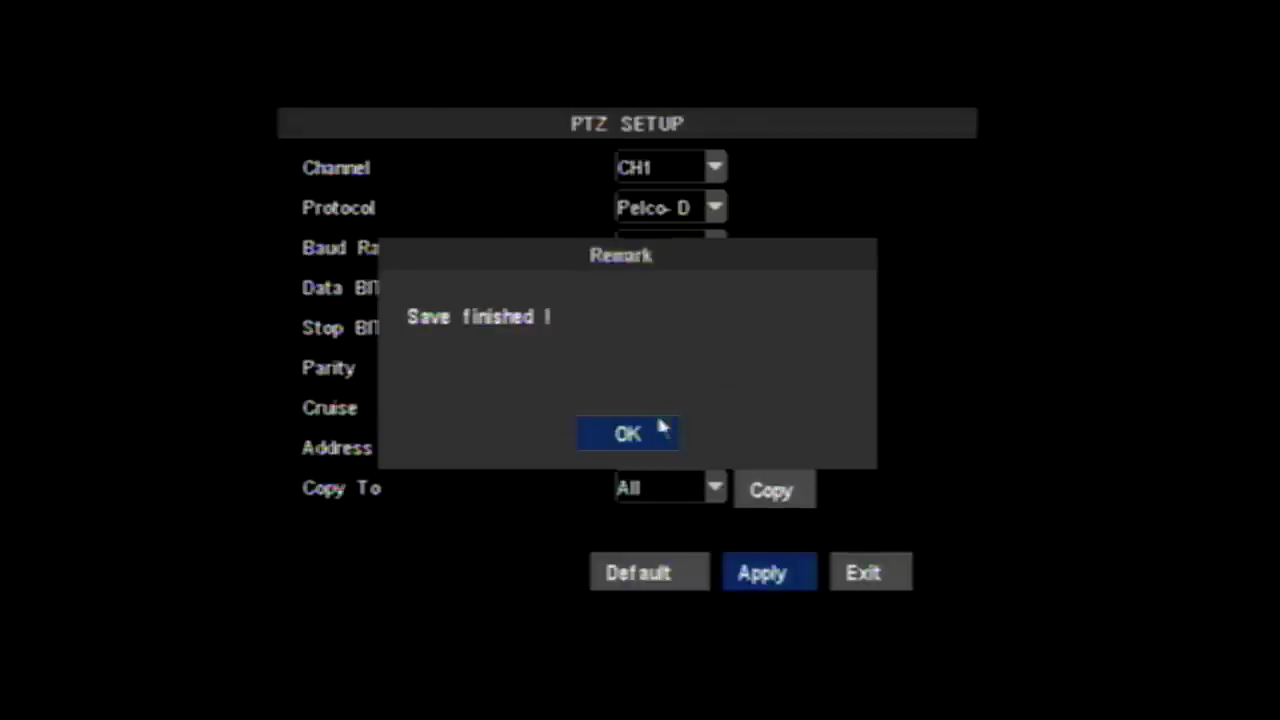
left_click(658, 430)
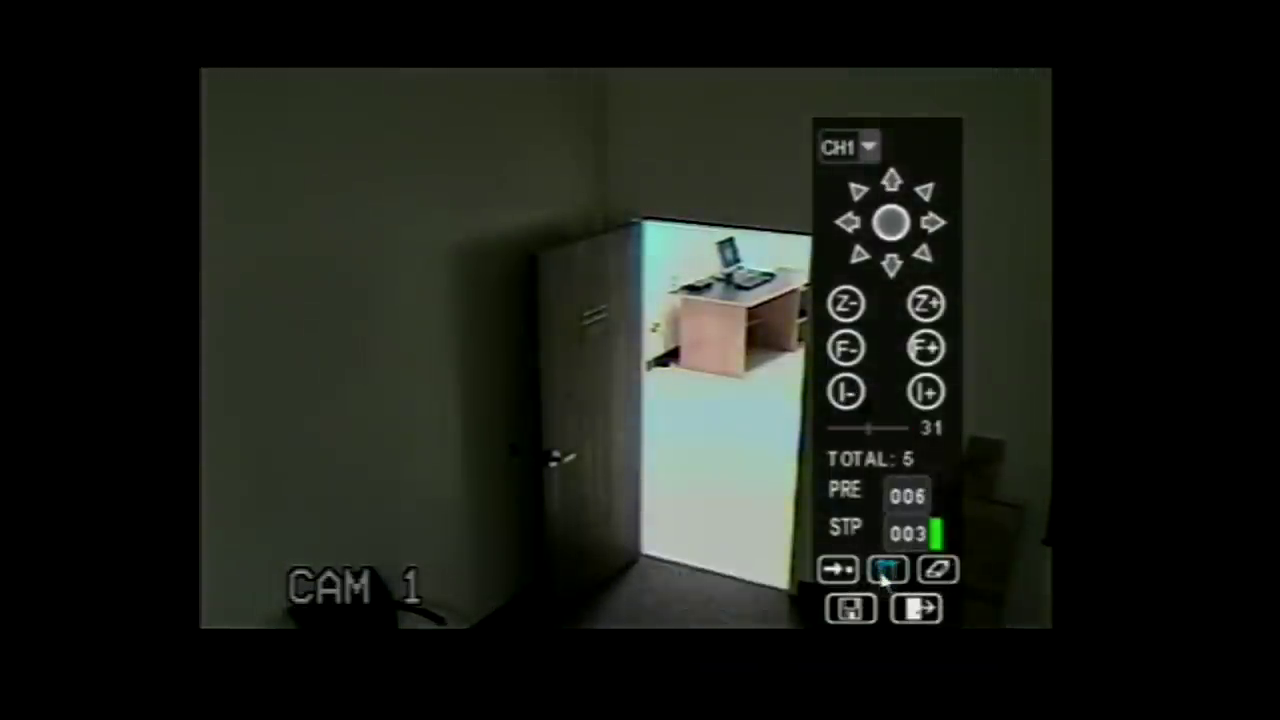
Step: Set a CH1 preset at the camera's current position and save the presets
left_click(884, 578)
left_click(845, 610)
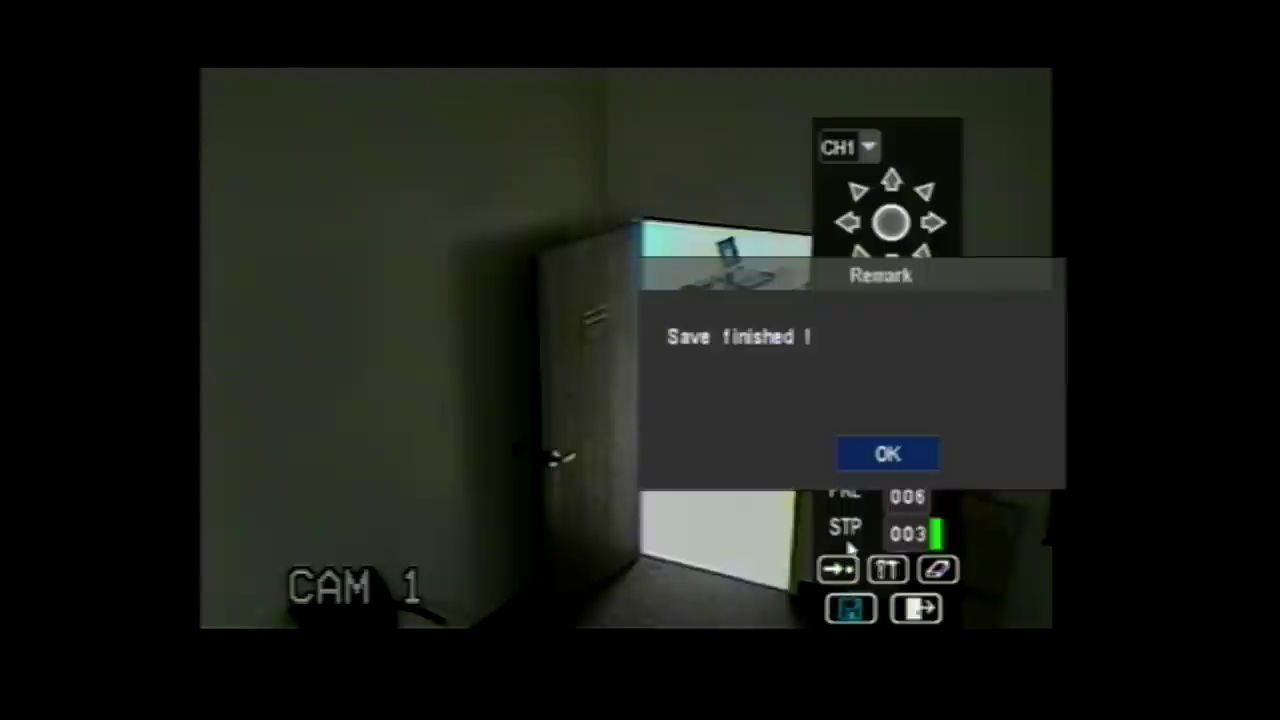
left_click(884, 457)
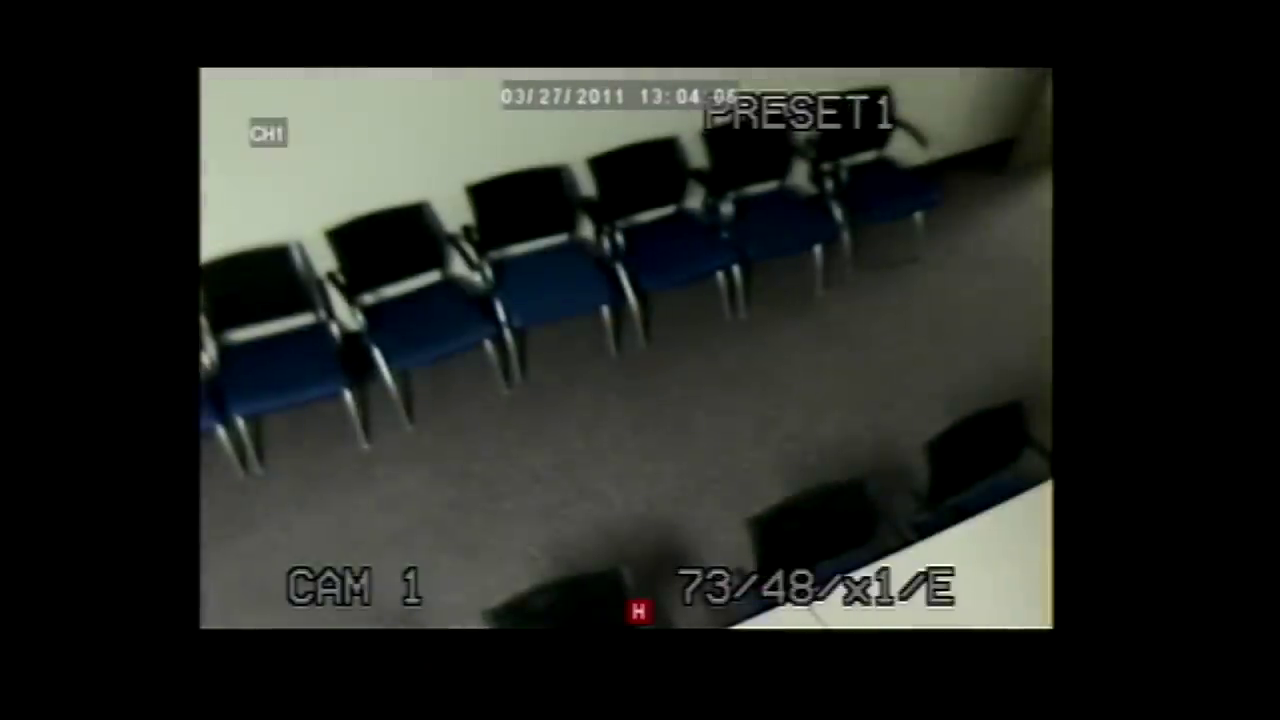
Step: Bring up the live-view quick menu showing the Stop Cruise option during the cruise
right_click(697, 210)
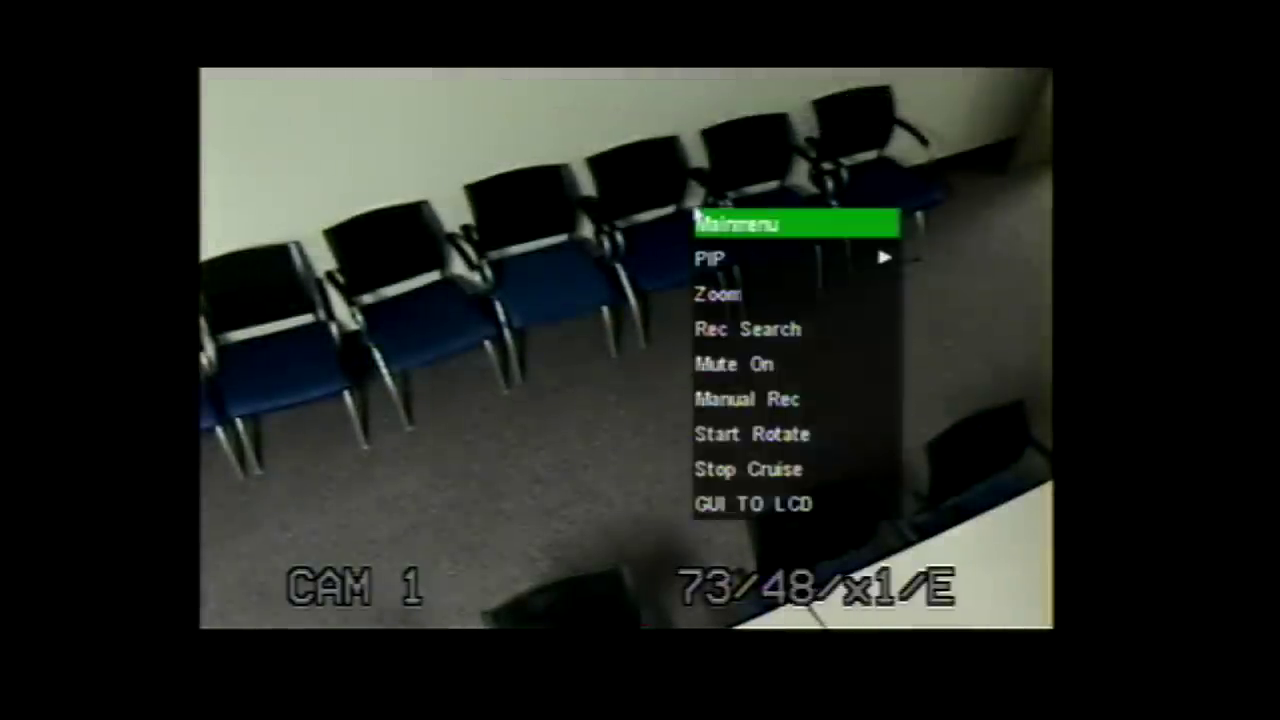